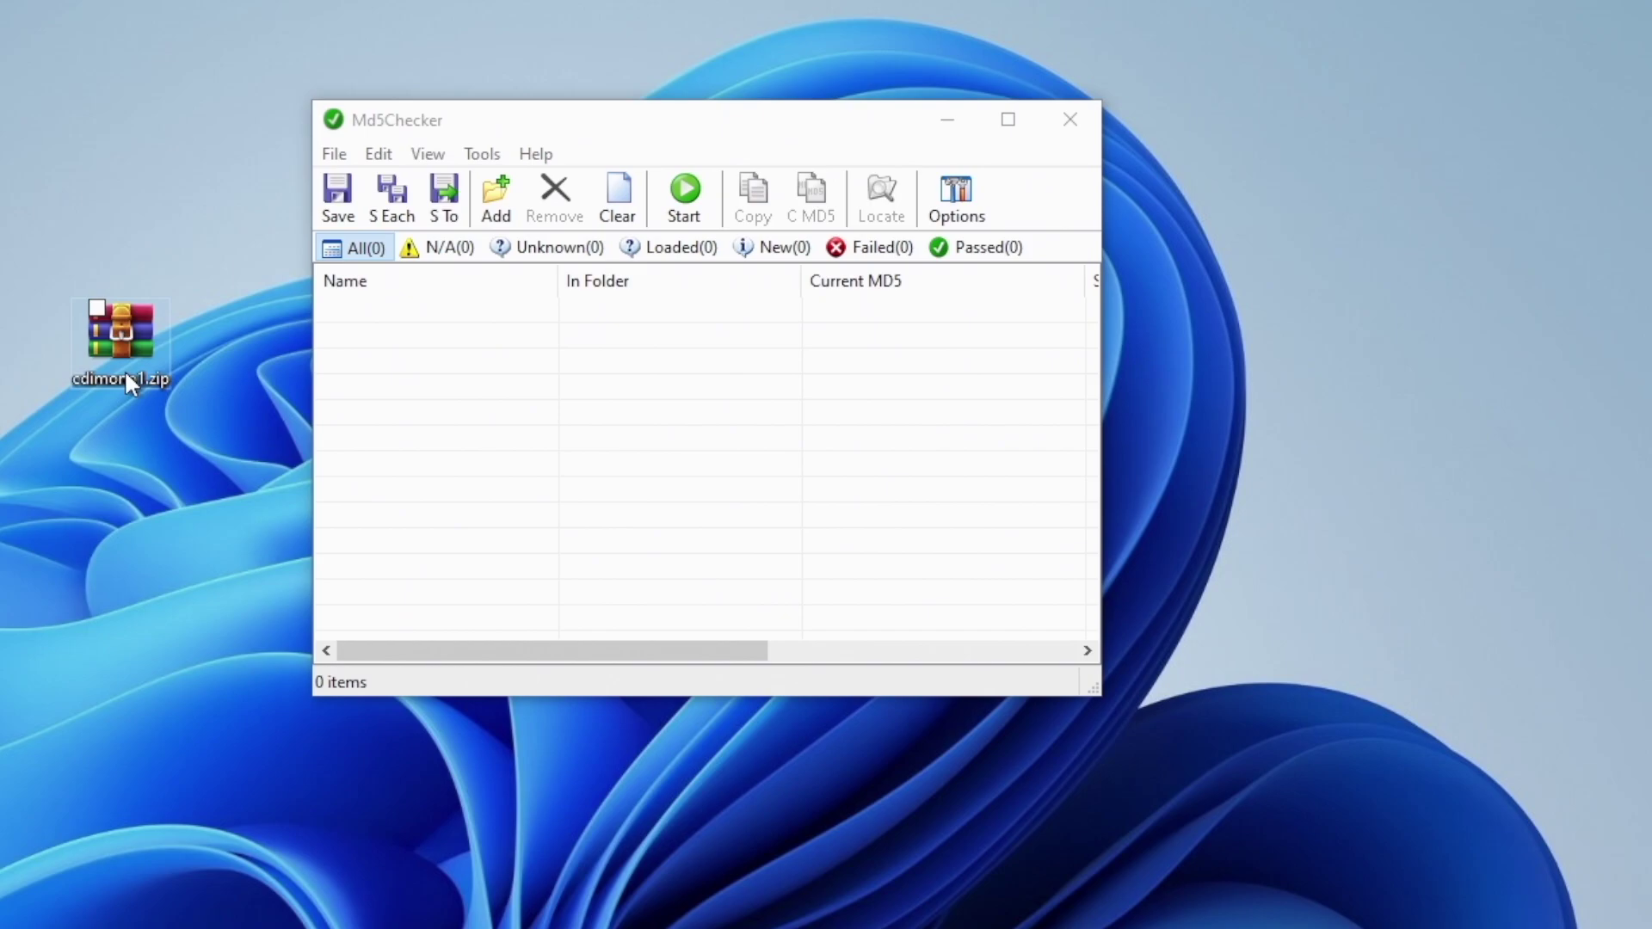
Load cdimono1.zip into Md5Checker and widen the window to examine the file's MD5 checksum.
left_click_drag(434, 432, 546, 445)
left_click_drag(1103, 515, 1590, 512)
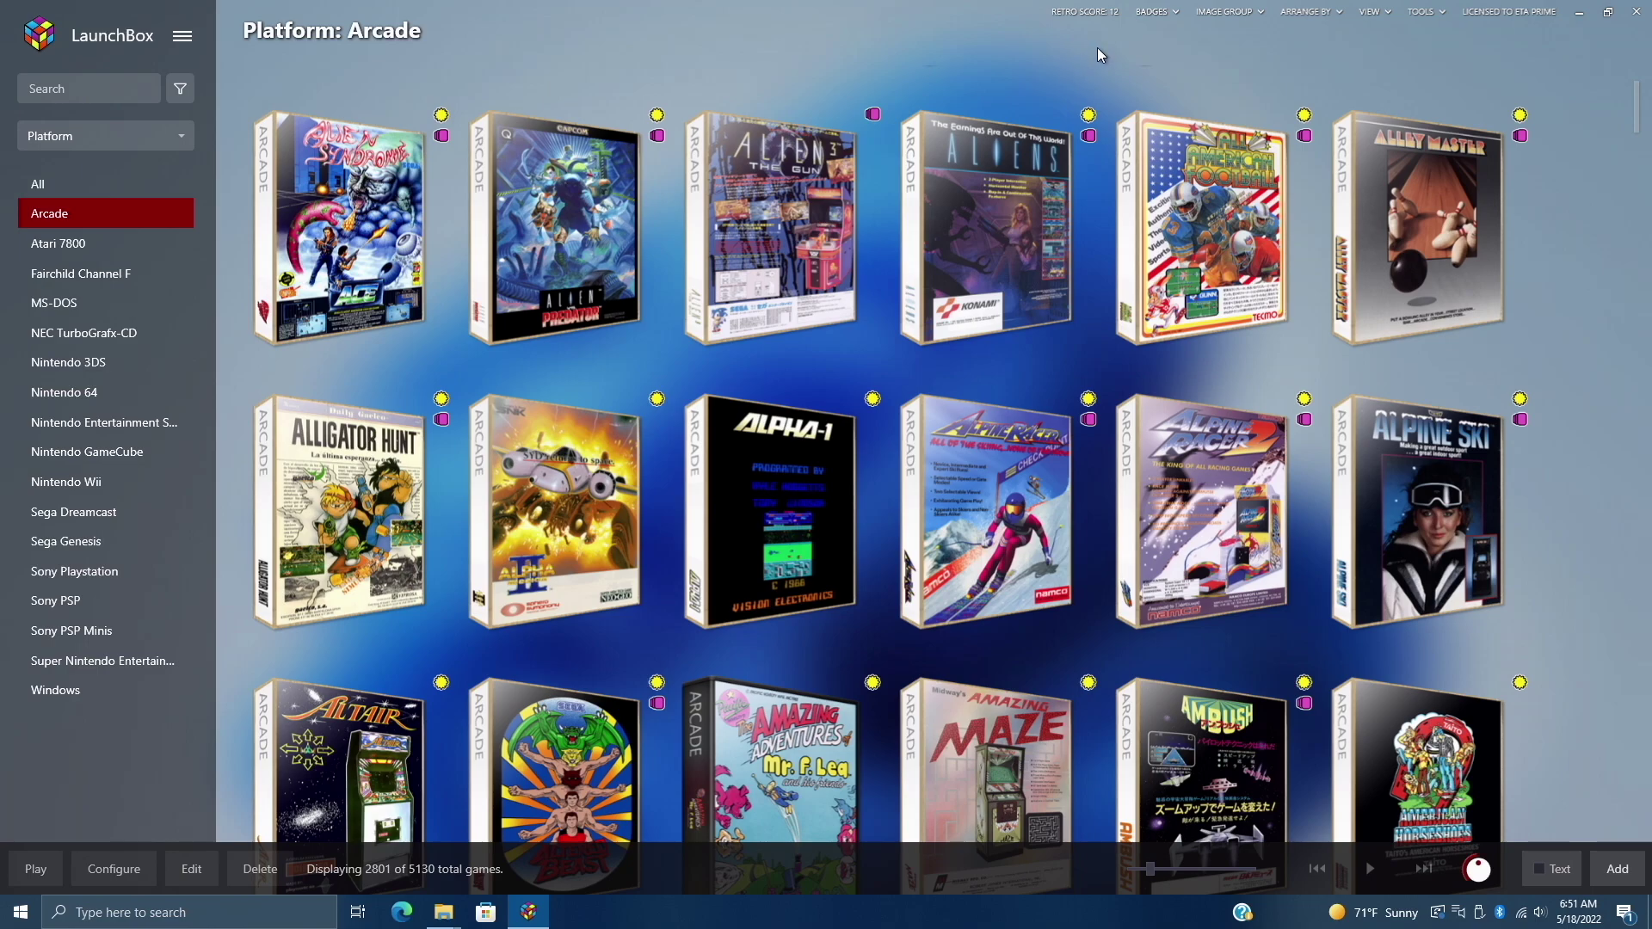
left_click(1426, 12)
mouse_move(1406, 63)
mouse_move(1129, 163)
left_click(970, 191)
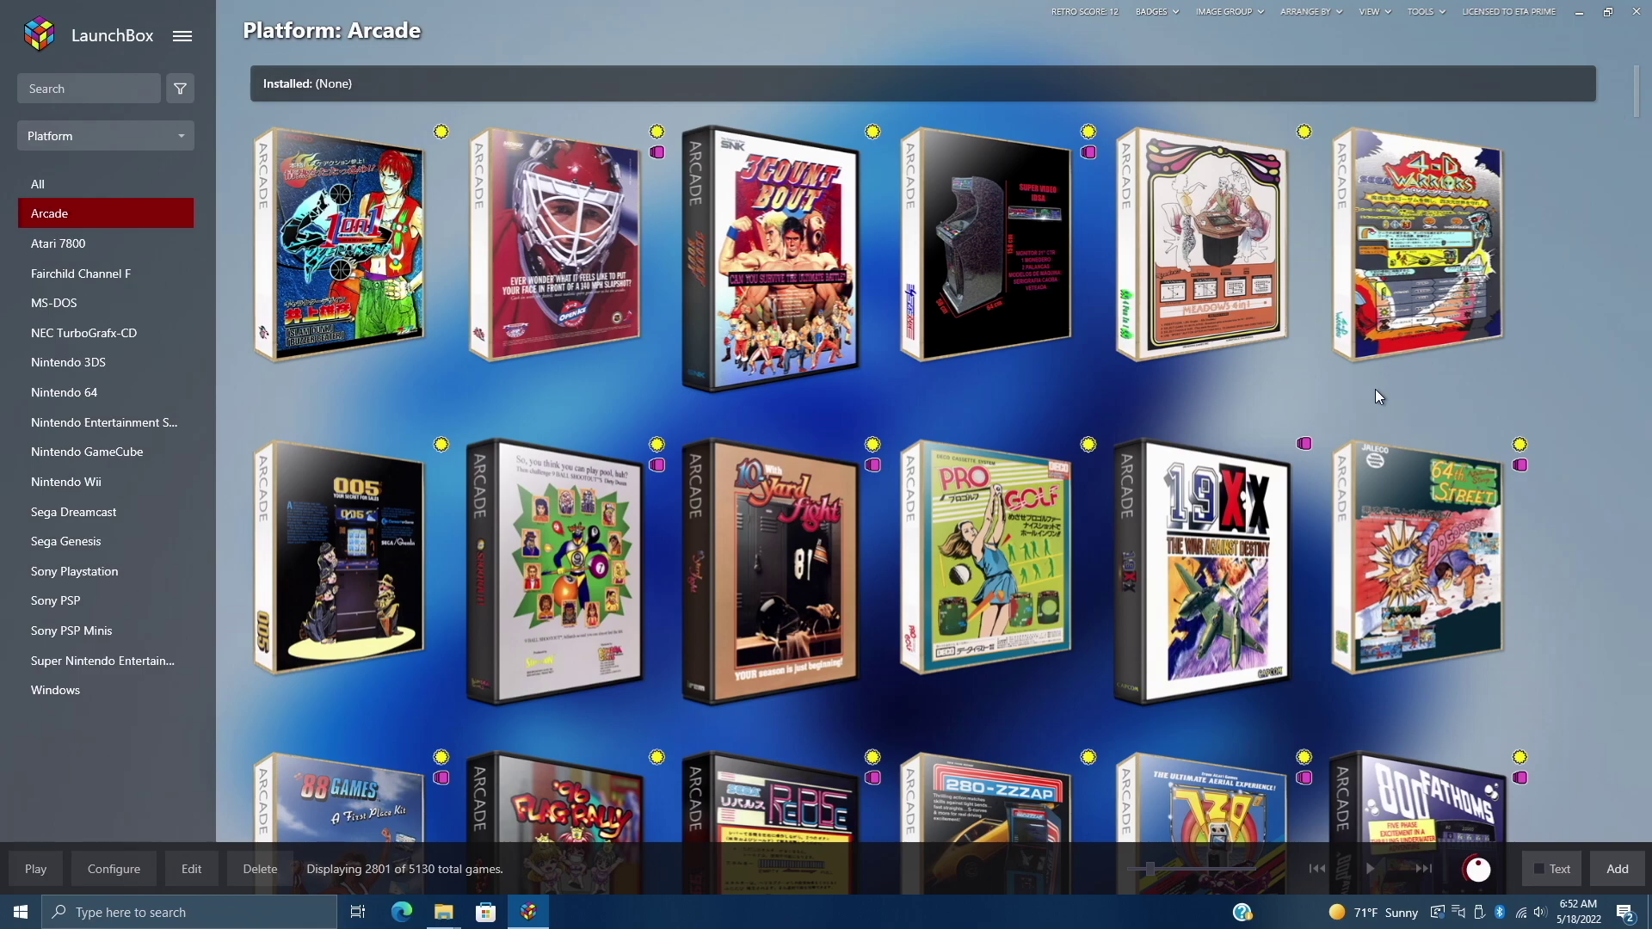
Switch to File Explorer and open the RetroArch folder inside LaunchBox's Emulators folder.
left_click(1579, 12)
left_click(444, 912)
left_click(399, 855)
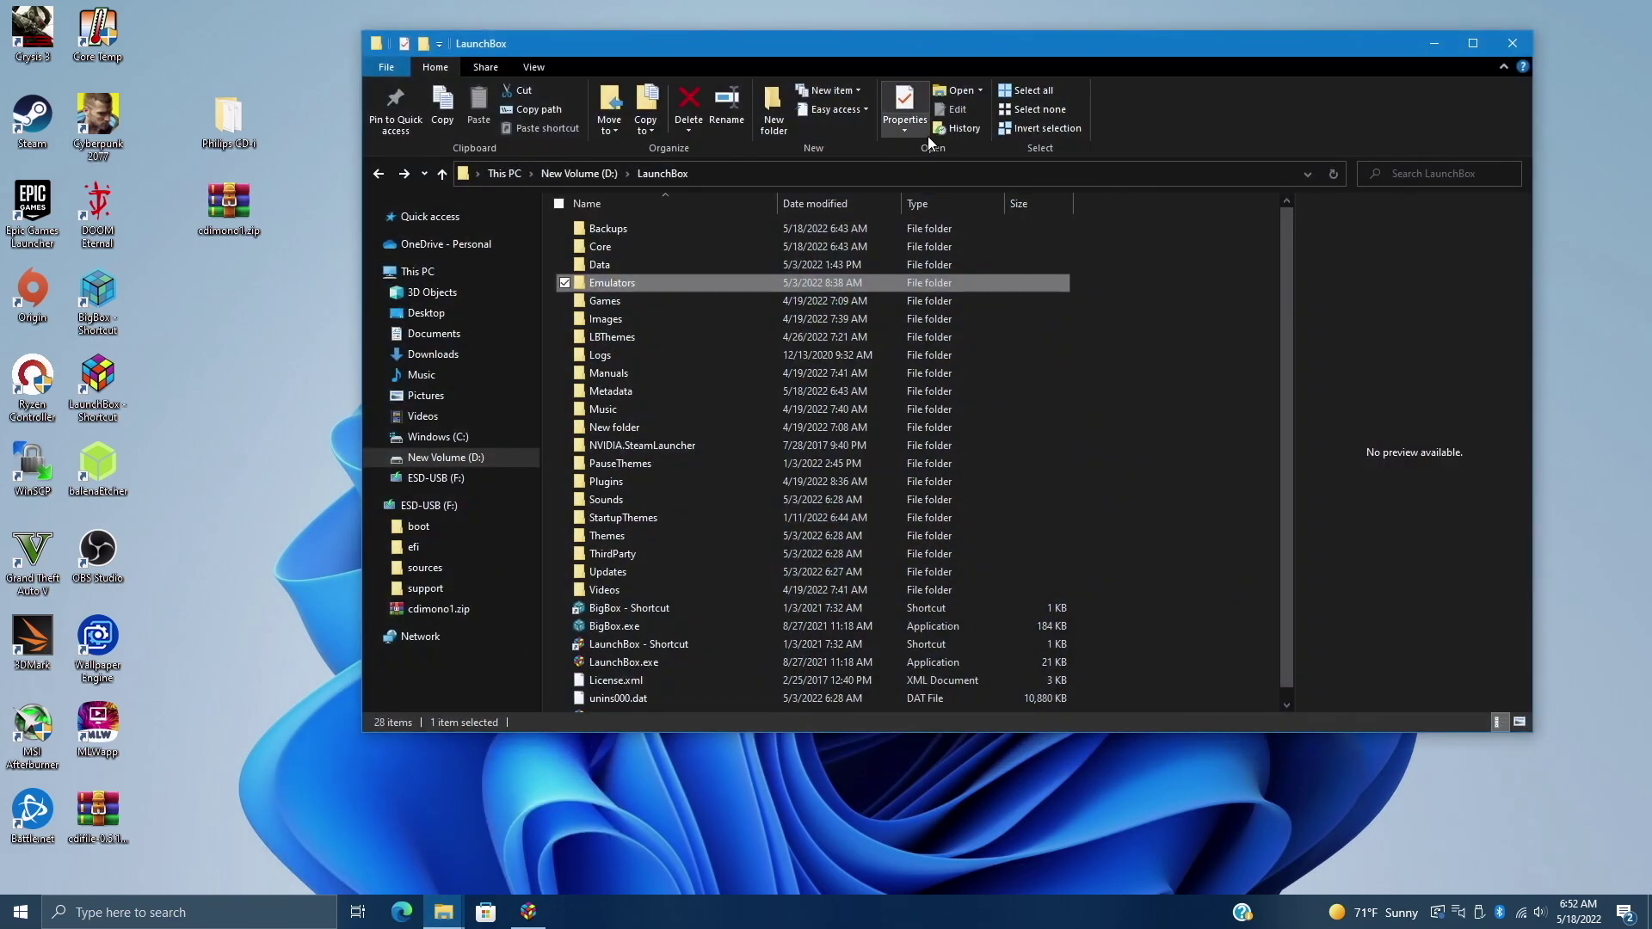
double_click(638, 284)
double_click(621, 554)
Open RetroArch's system/same_cdi/bios folder and copy cdimono1.zip into it from the desktop.
scroll(675, 549, "down", 2)
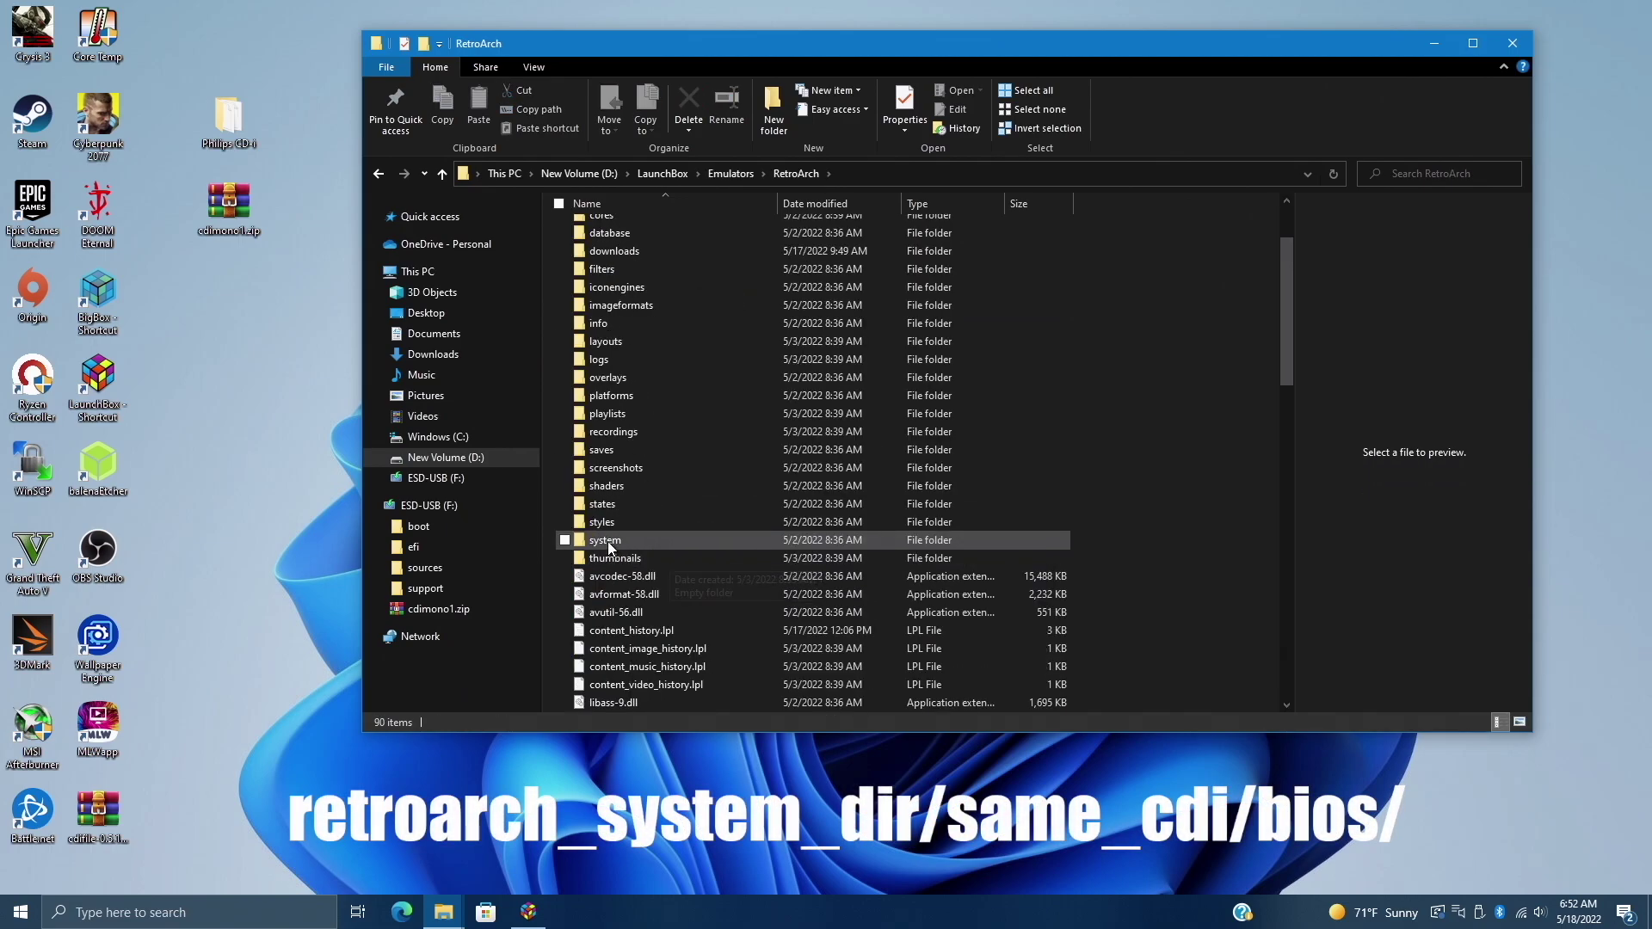
left_click(639, 543)
double_click(639, 542)
double_click(665, 302)
double_click(606, 229)
left_click_drag(234, 204, 683, 331)
left_click(732, 337)
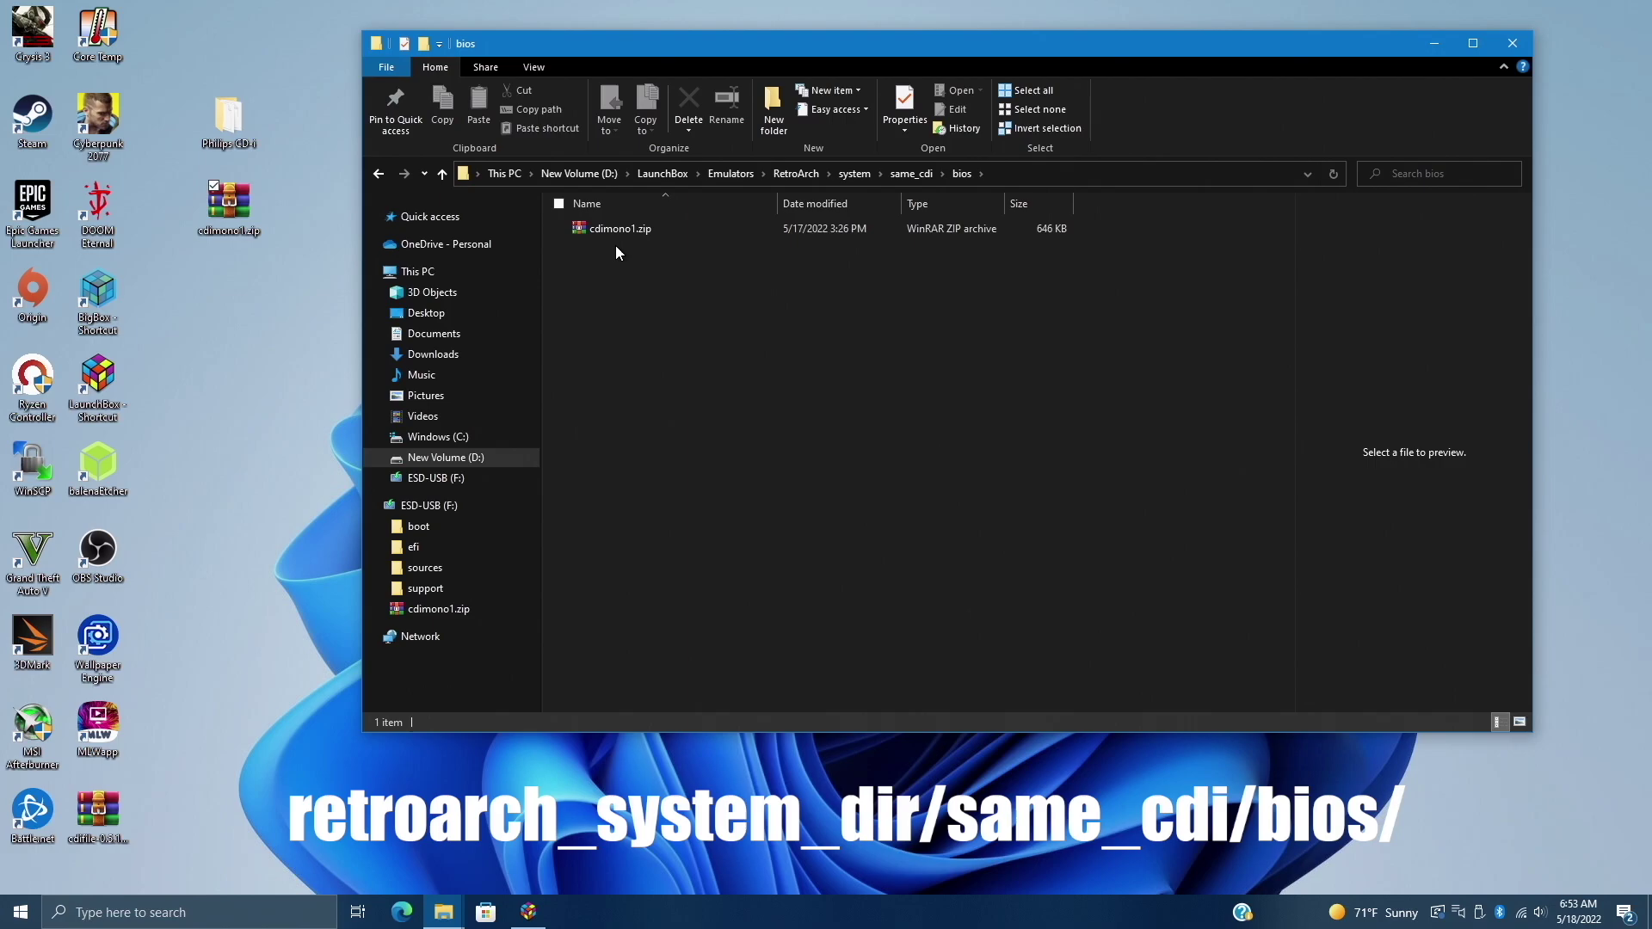
Switch back to LaunchBox, start the Import ROMs from Files Wizard and proceed to the file selection.
left_click(1436, 44)
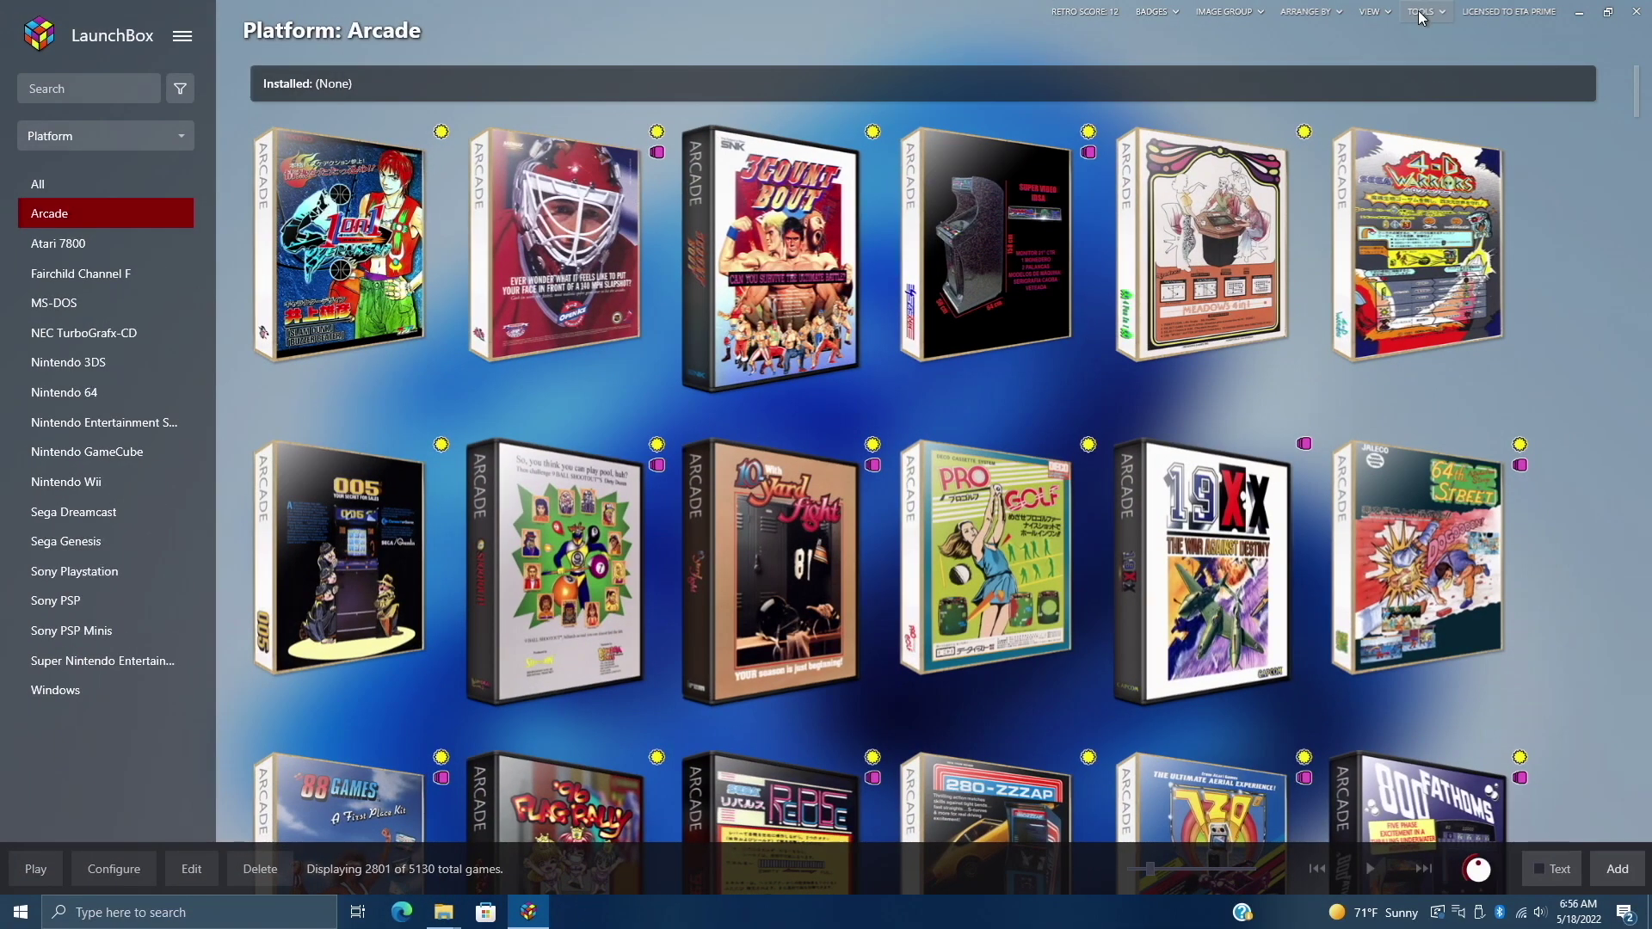
left_click(1422, 12)
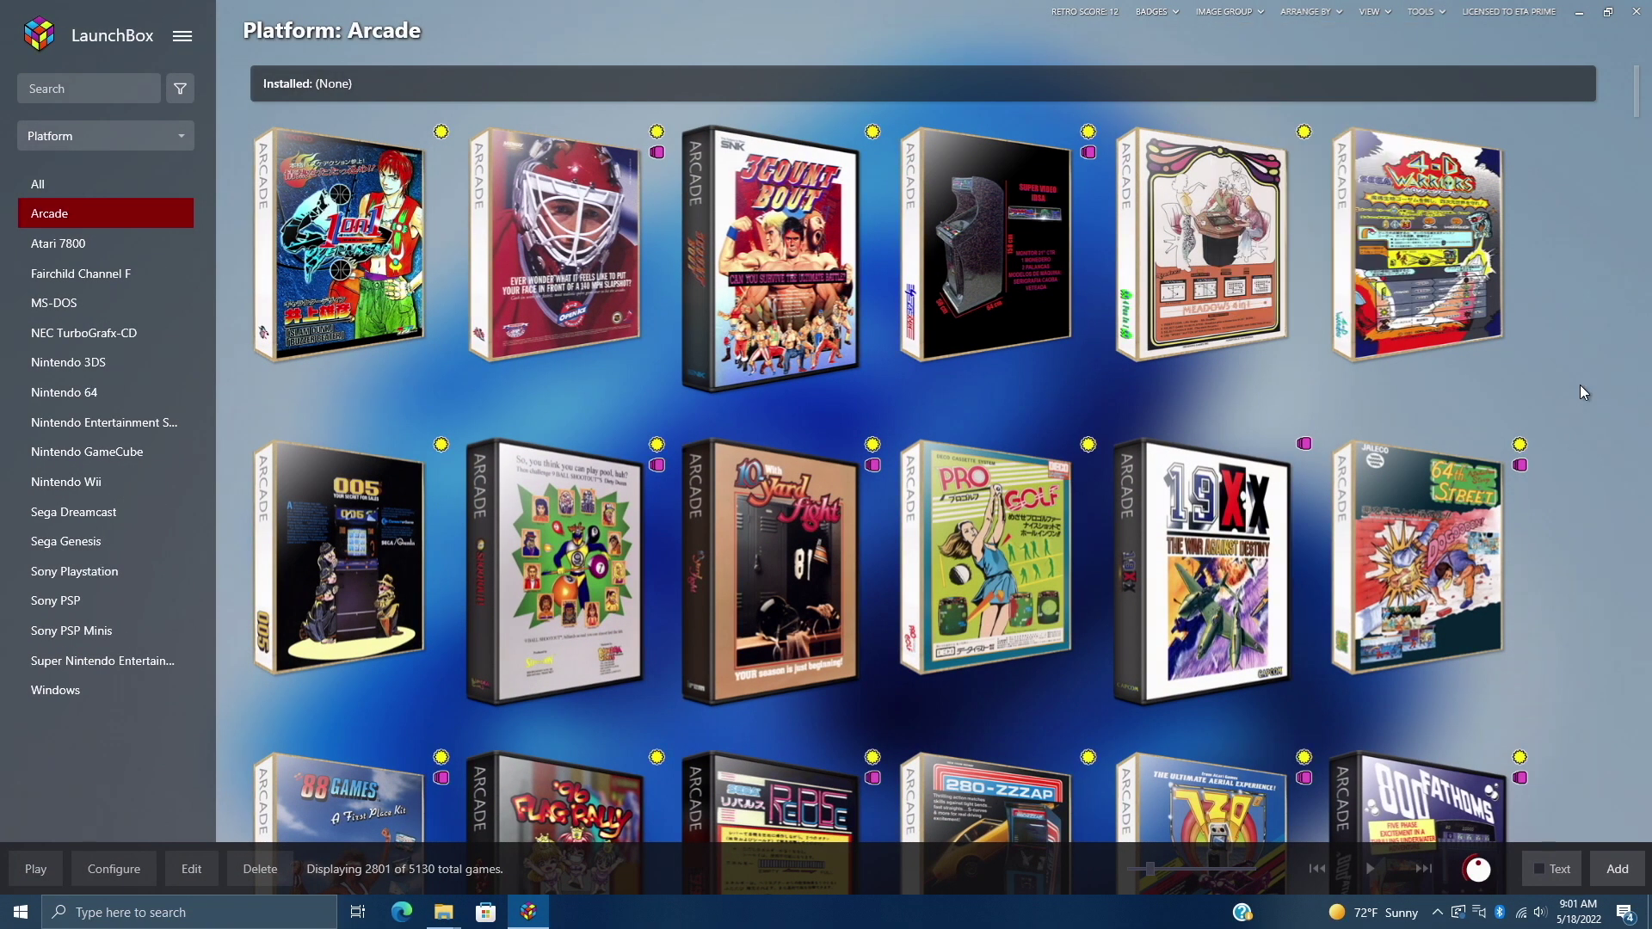
left_click(1420, 12)
mouse_move(1392, 27)
left_click(1132, 36)
left_click(1038, 674)
Add the Philips CD-i desktop folder to the import and use Philips CD-i as the platform.
left_click(568, 617)
left_click(563, 407)
double_click(725, 327)
left_click(1015, 759)
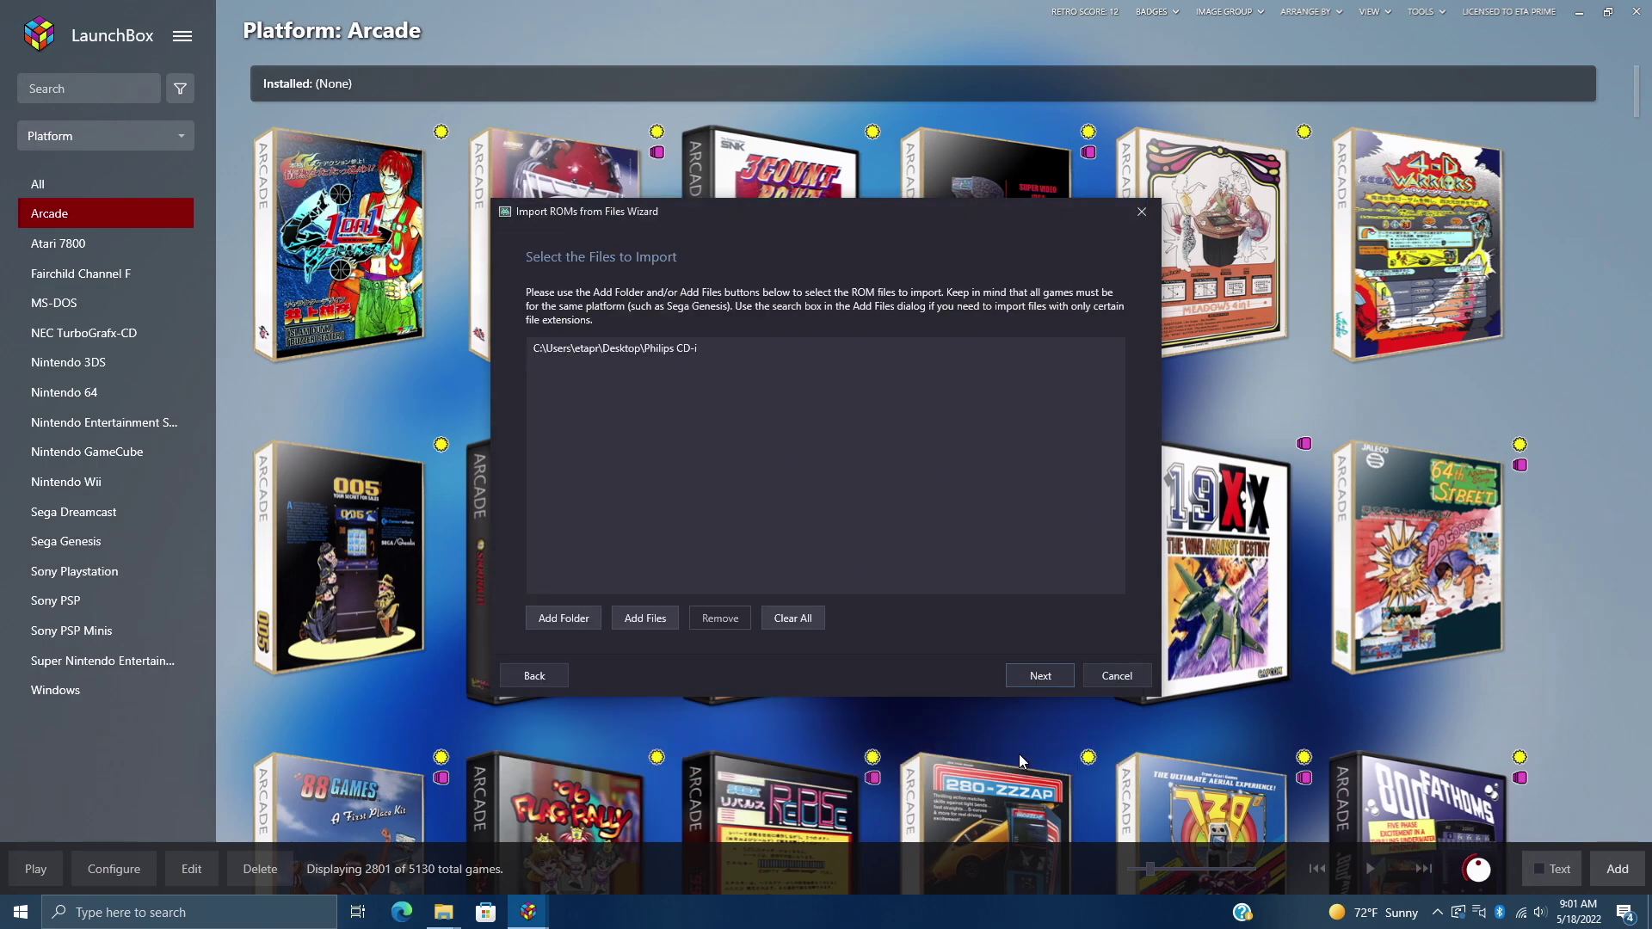
left_click(1040, 675)
left_click(762, 330)
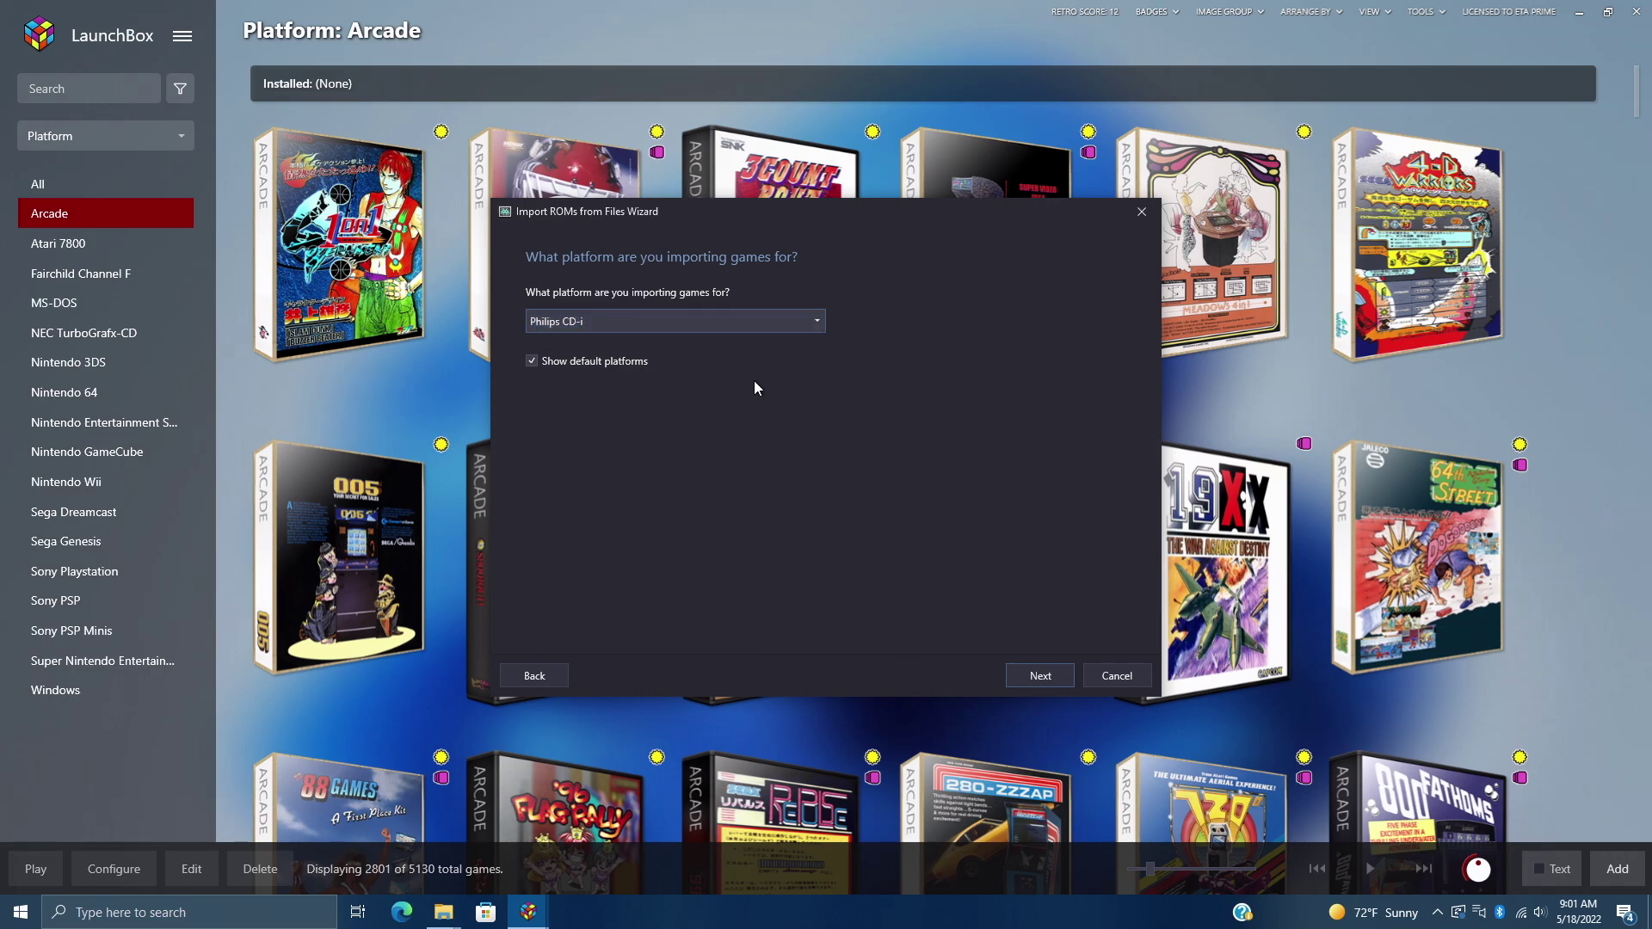
left_click(1039, 675)
Choose Retroarch as the emulator with the same_cdi_libretro core for the imported games.
left_click(804, 321)
left_click(590, 549)
left_click(814, 378)
scroll(658, 516, "down", 7)
scroll(643, 525, "down", 20)
scroll(643, 524, "down", 5)
left_click(617, 503)
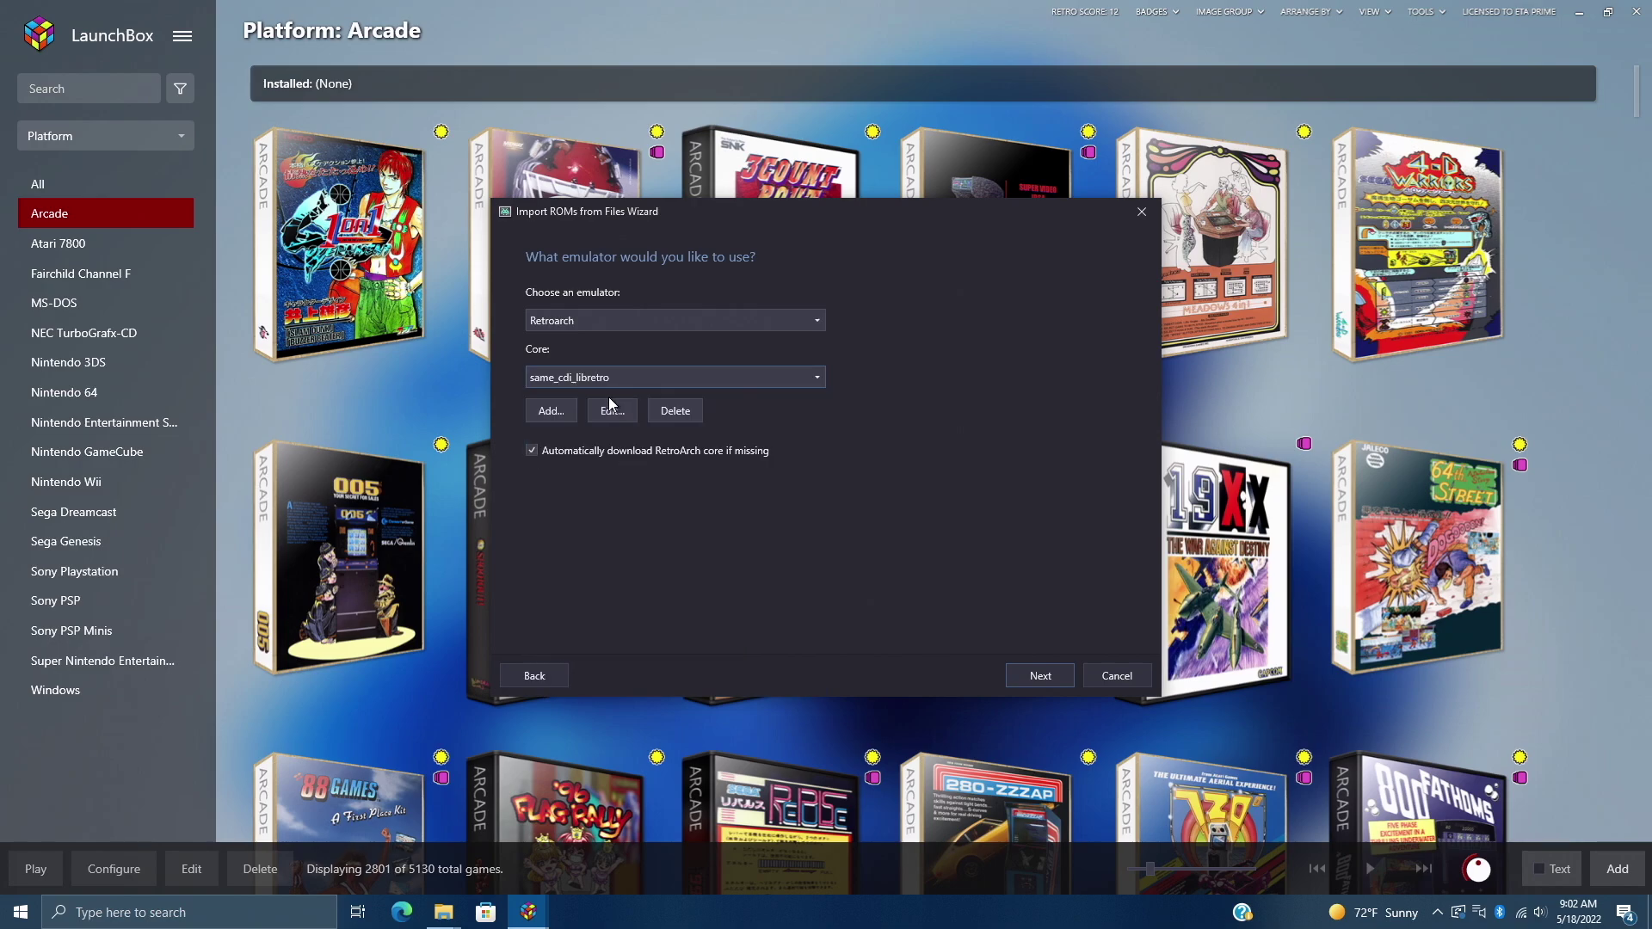
left_click(1037, 676)
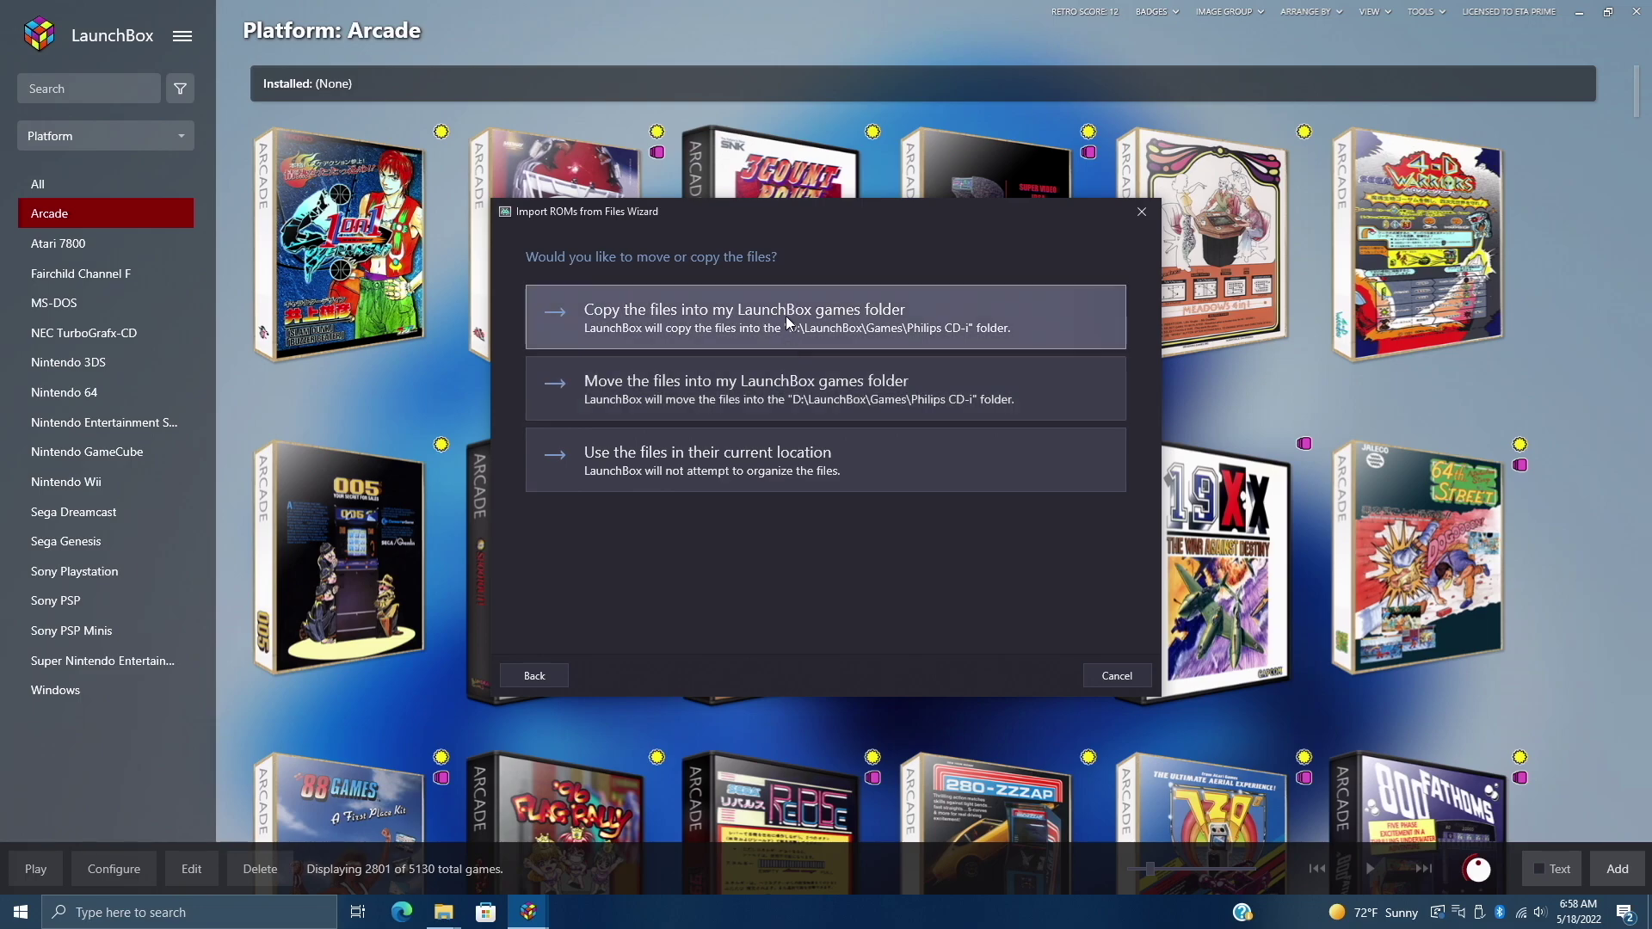
Complete the import, copying the files into the LaunchBox games folder, and open the Philips CD-i platform.
left_click(787, 317)
left_click(1043, 677)
left_click(1043, 676)
scroll(731, 526, "down", 4)
scroll(735, 532, "up", 4)
left_click(1047, 683)
left_click(1046, 674)
left_click(1052, 675)
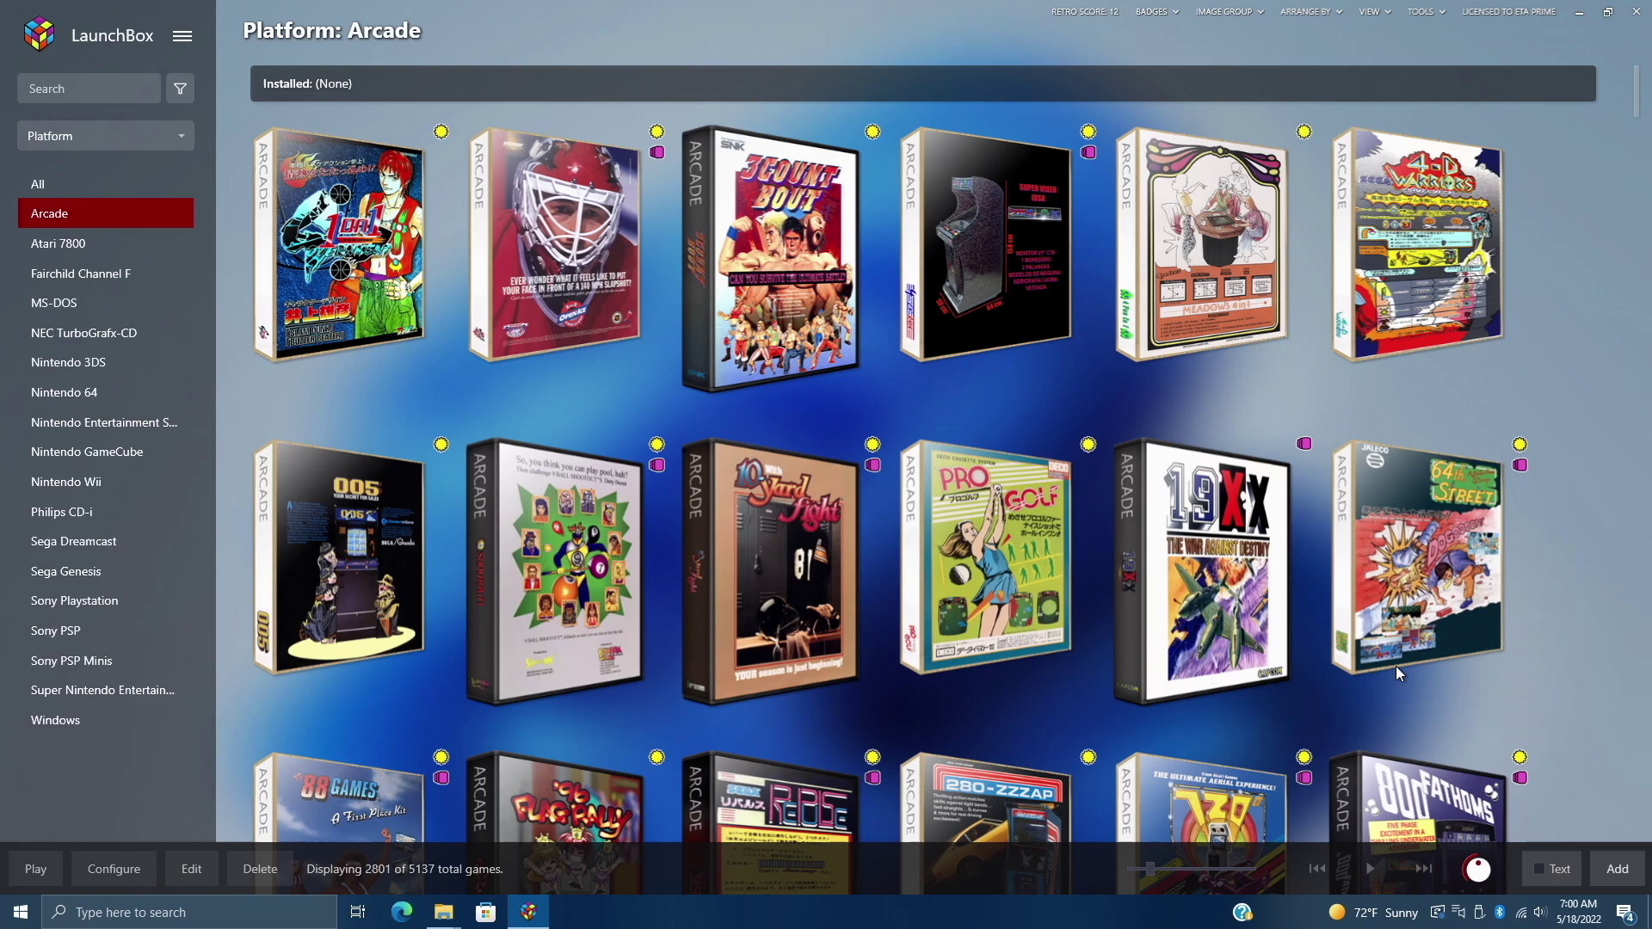
left_click(70, 514)
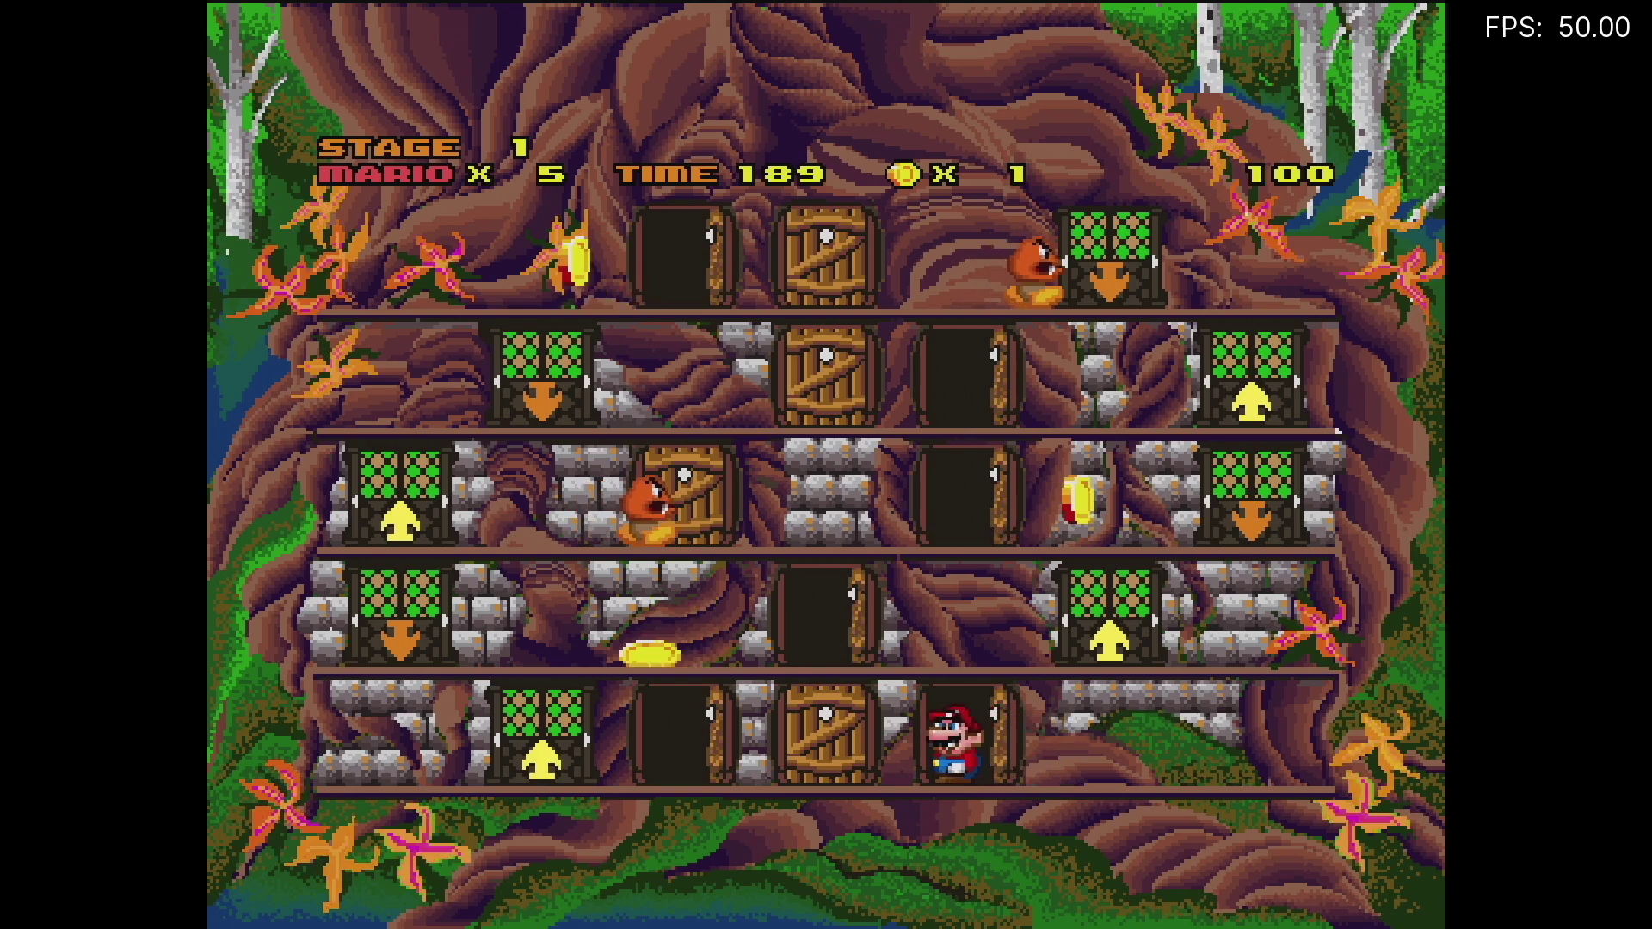
key("Right")
key("Left")
key("Right")
key("Right")
key("Left")
key("Up")
key("Escape")
key("Escape")
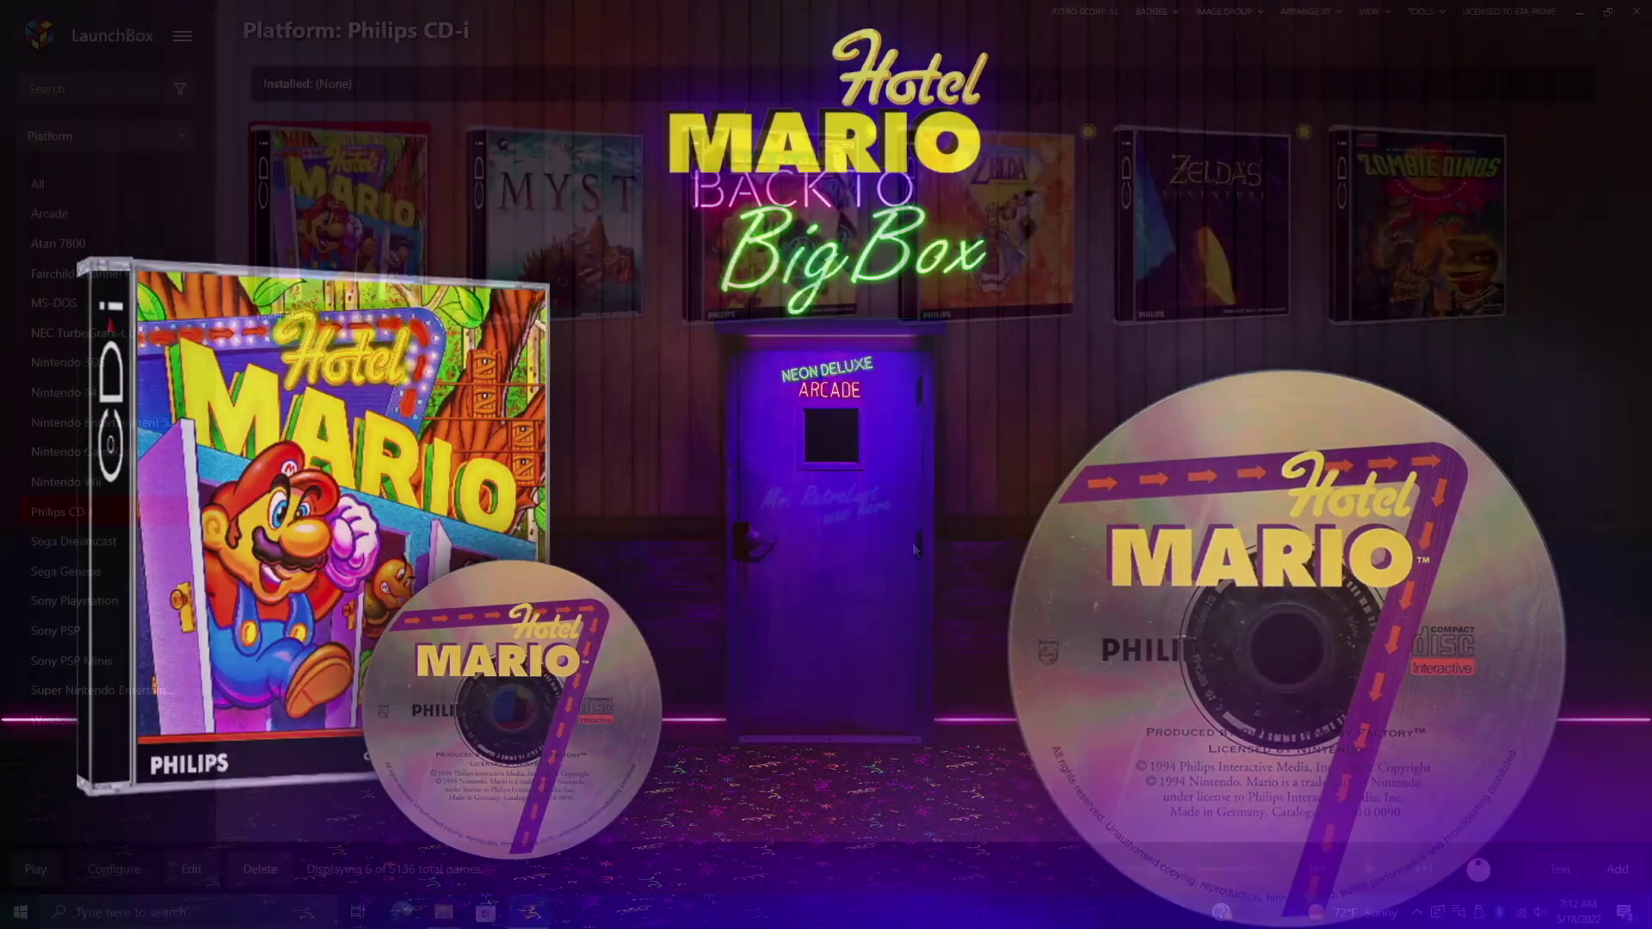